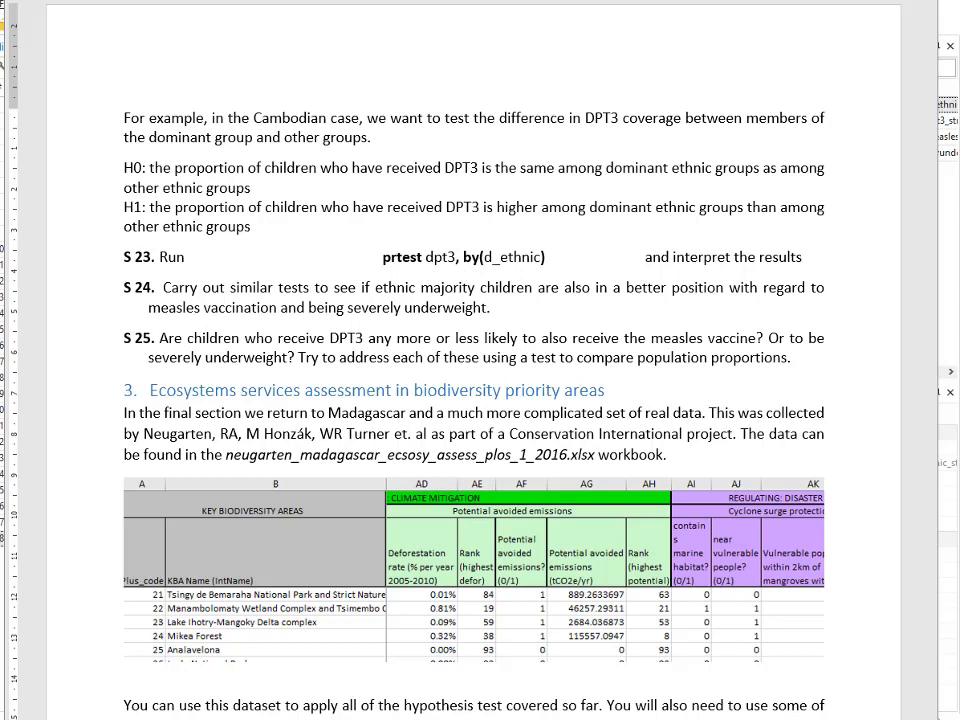
In the Stata do-file, add the comment "*test for differences in proportions between domninant and other ethnic groups" and the command prtest dpt3, by(d_ethnic)
key(alt+Tab)
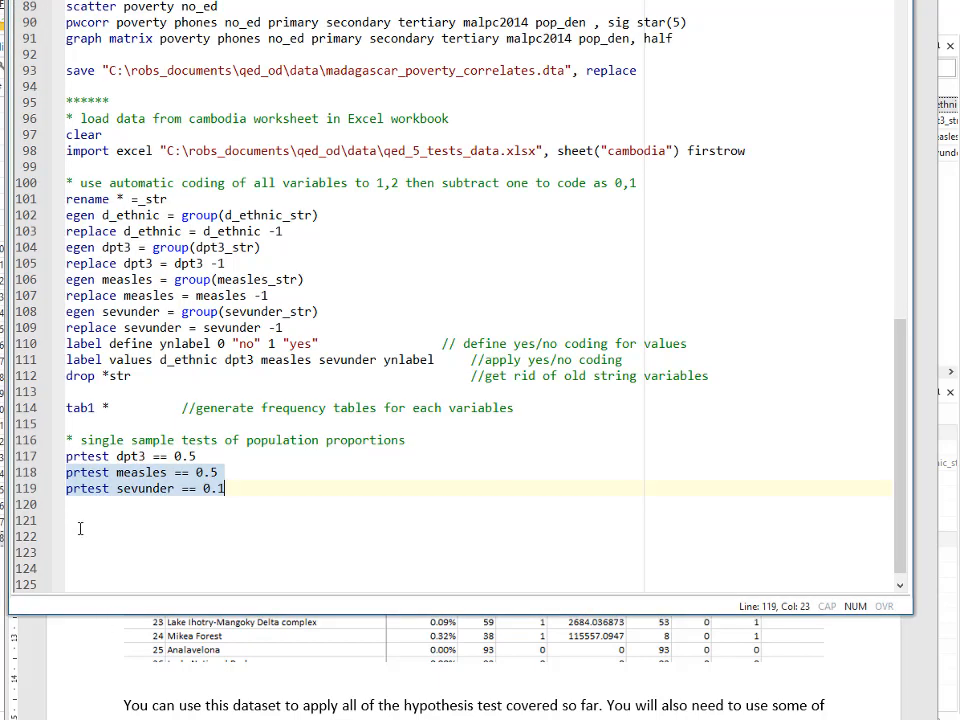
key(Down)
key(Down)
text(*test for differences in proportions between domninant and other ethnic groups prtest dpt3, by(d_ethnic))
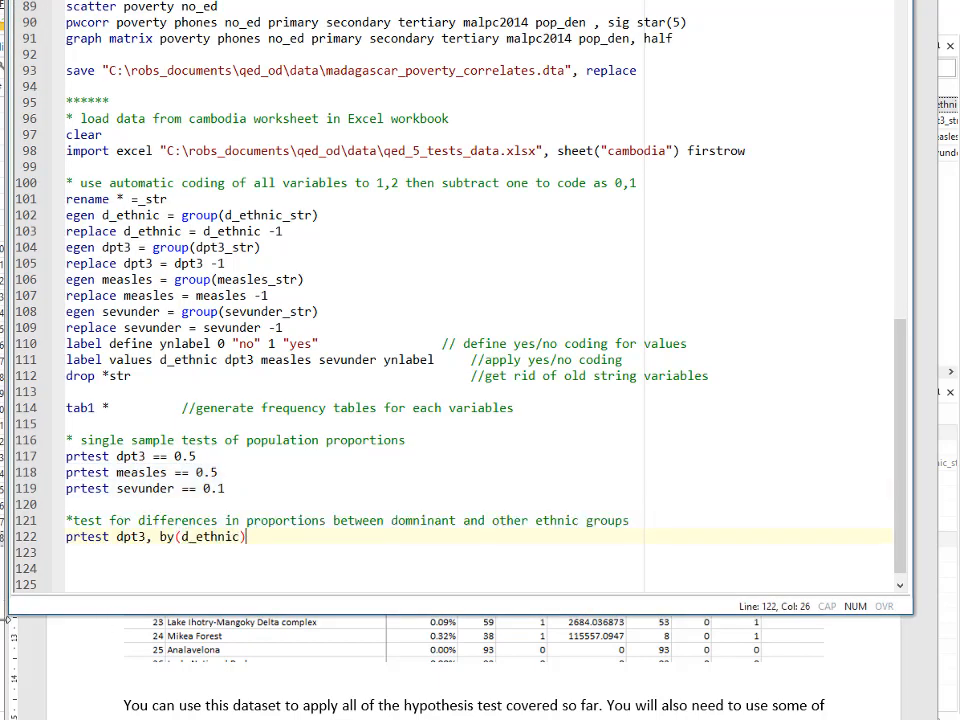
Run the new comment and dpt3 by d_ethnic test lines from the do-file and bring up their output in Stata's results
drag(246, 536, 120, 520)
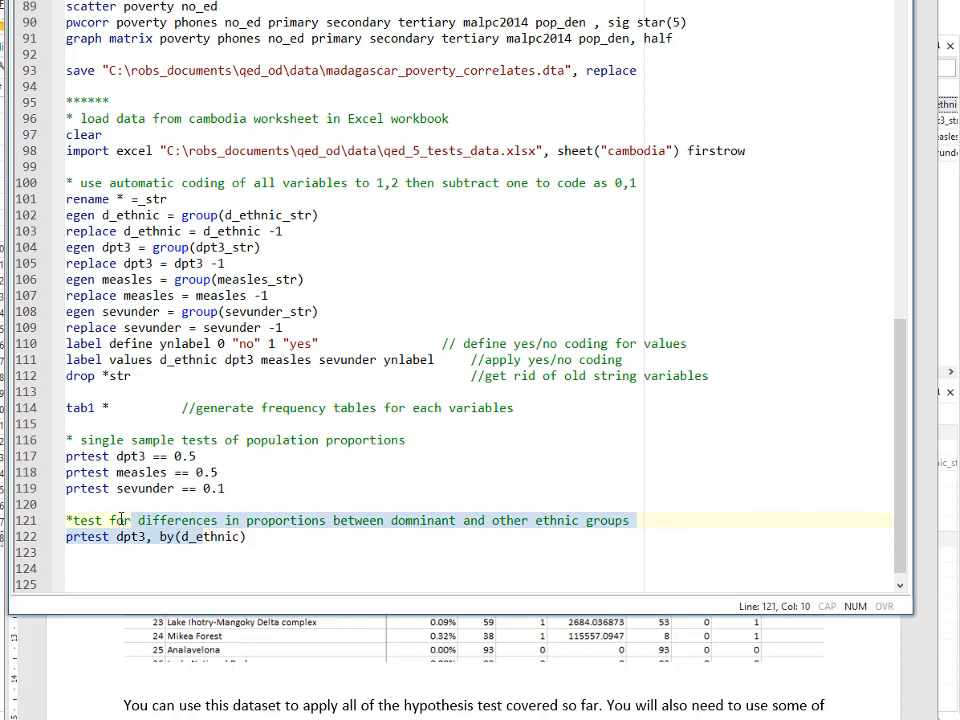
key(ctrl+d)
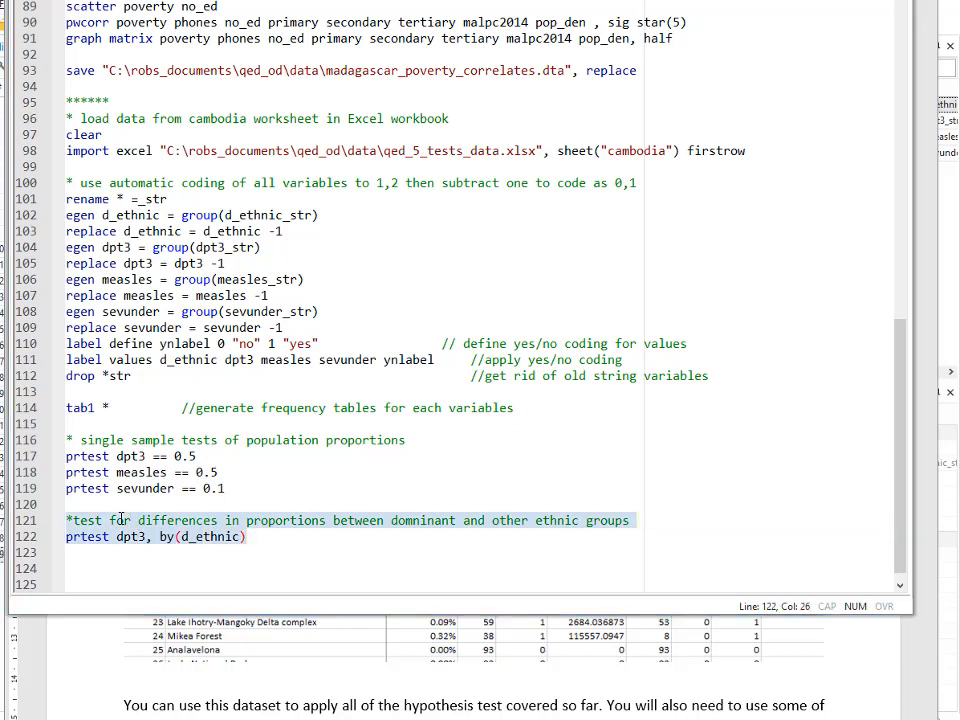
key(alt+Tab)
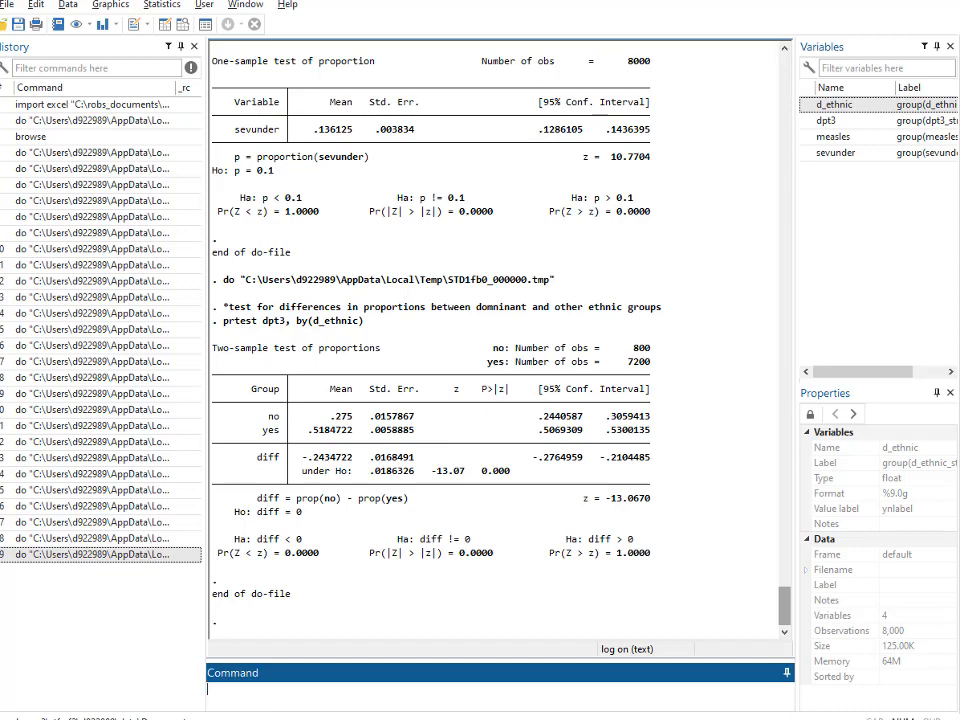
Check exercise S 24 in the Word worksheet and add prtest measles, by(d_ethnic) and prtest sevunder, by(d_ethnic) below the dpt3 test in the do-file
key(alt+Tab)
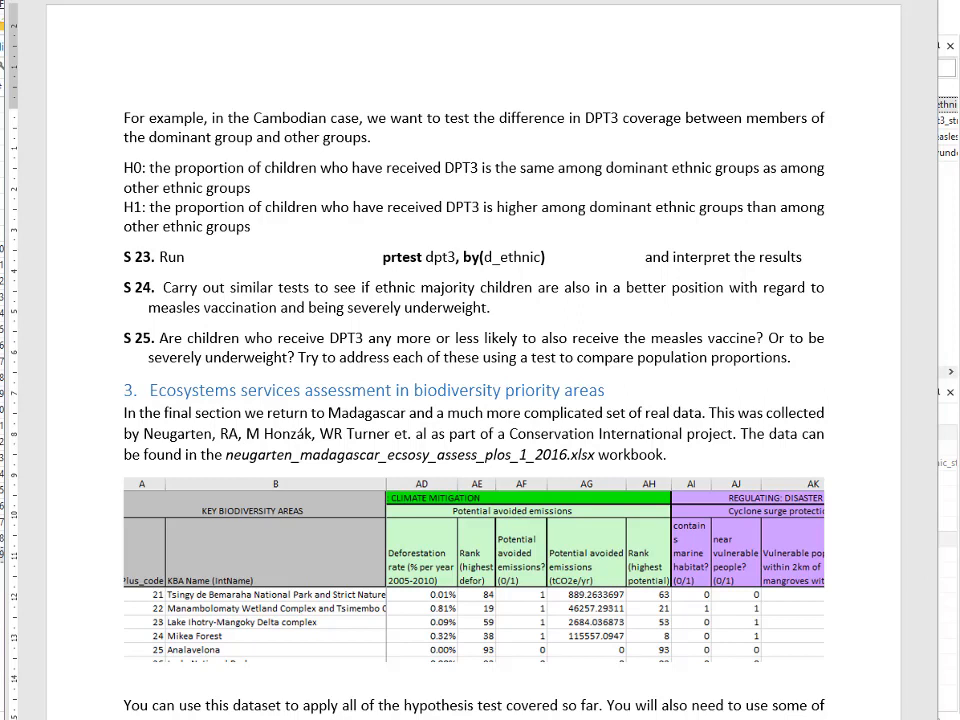
key(alt+Tab)
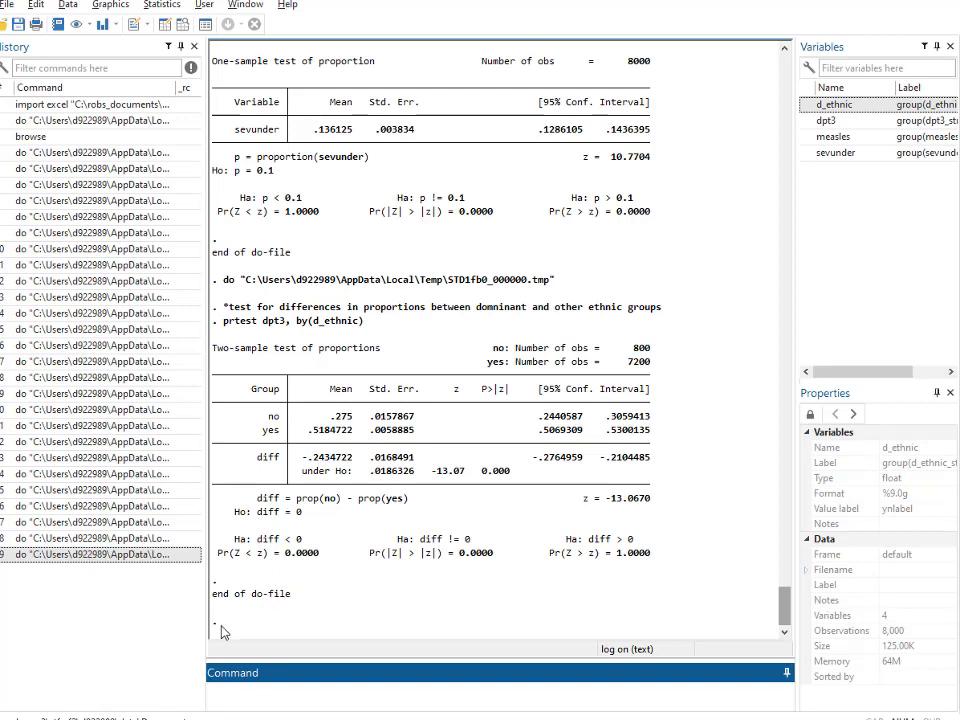
key(alt+Tab)
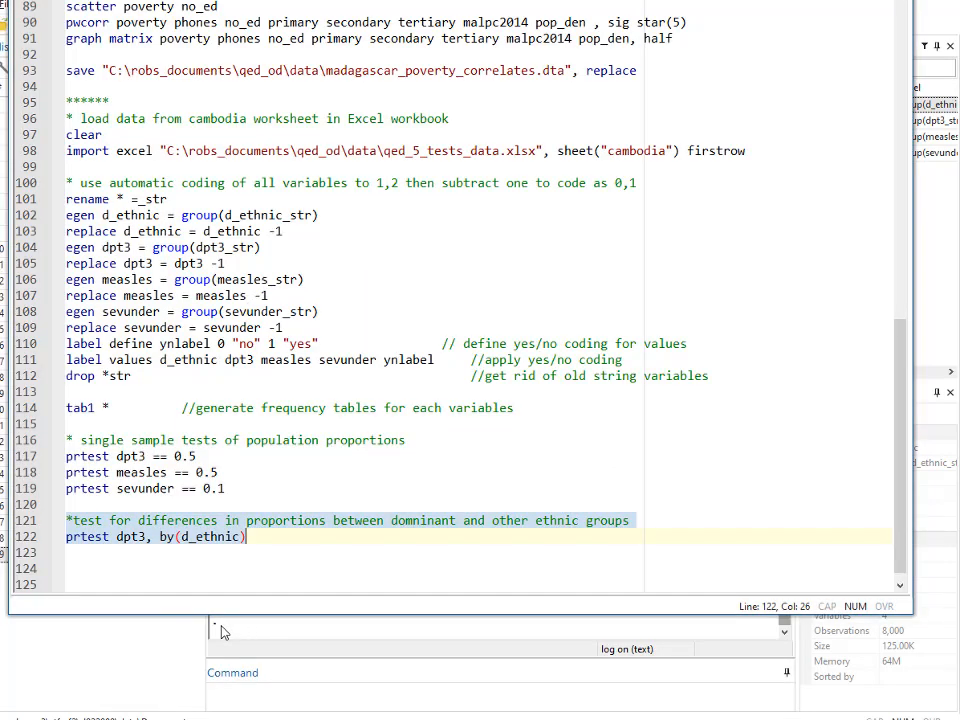
click(66, 551)
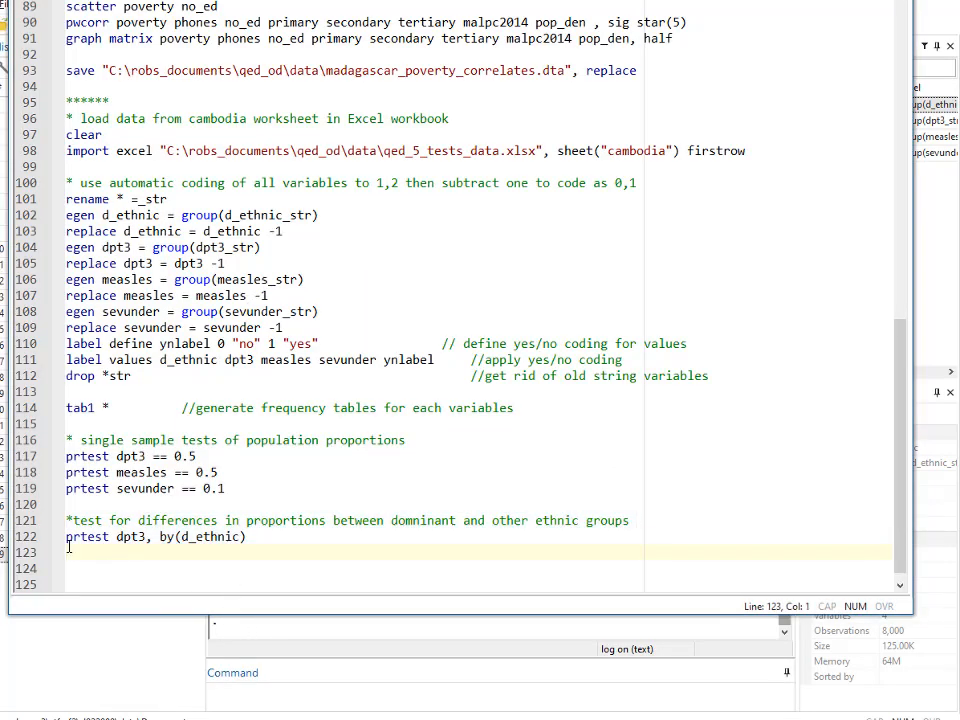
text(prtest measles, by(d_ethnic) prtest sevunder, by(d_ethnic))
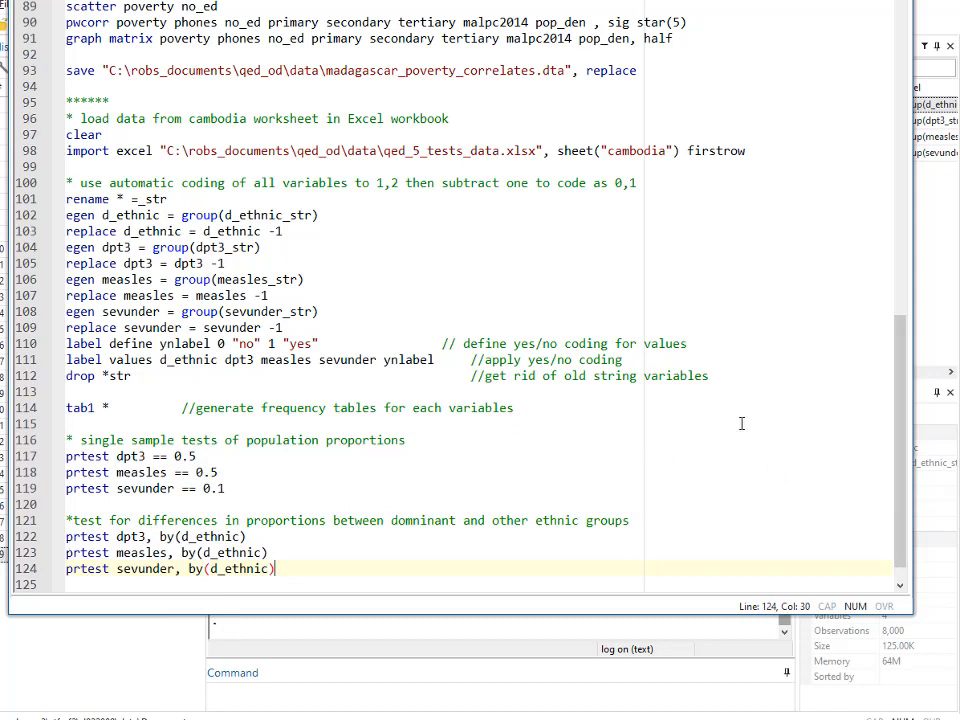
Run the measles and sevunder by d_ethnic tests from the do-file and bring up their output in Stata's results
scroll(898, 533, down, 1)
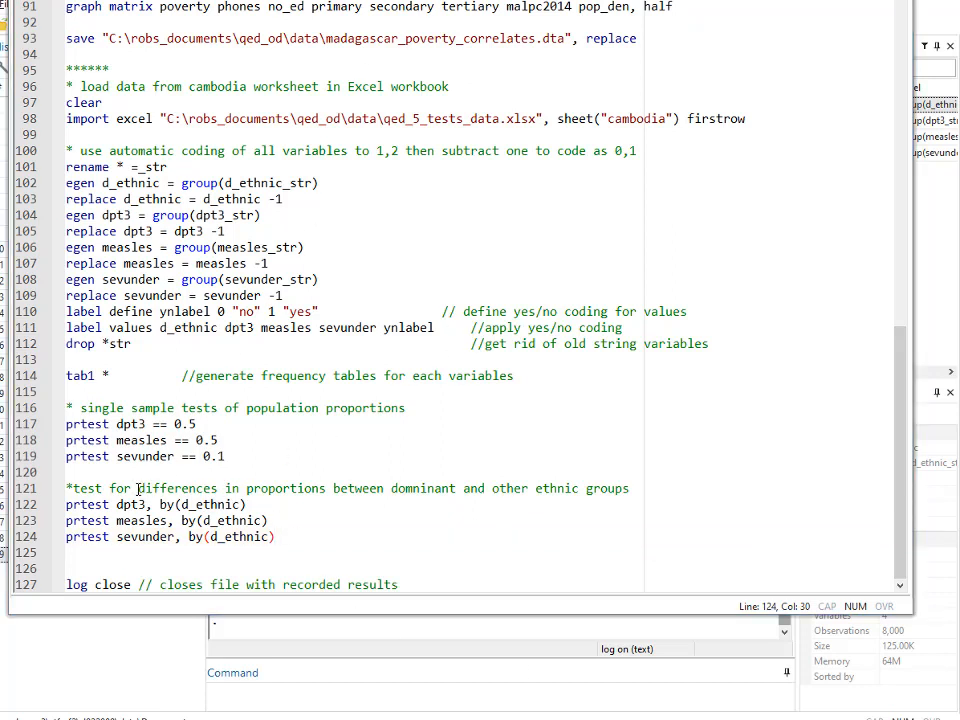
drag(116, 520, 131, 537)
key(ctrl+d)
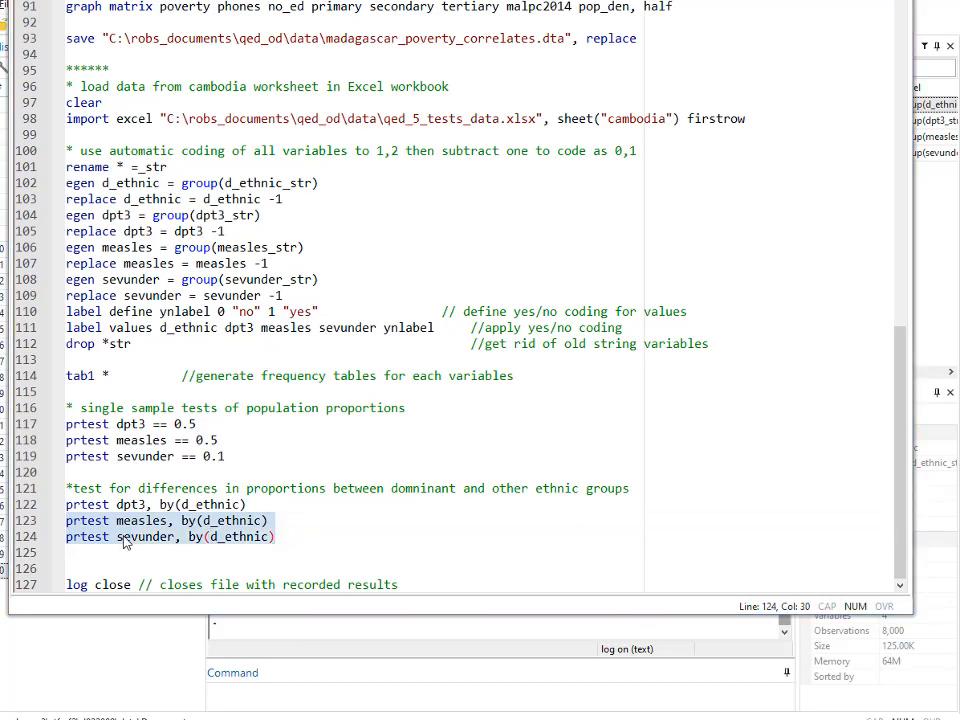
key(alt+Tab)
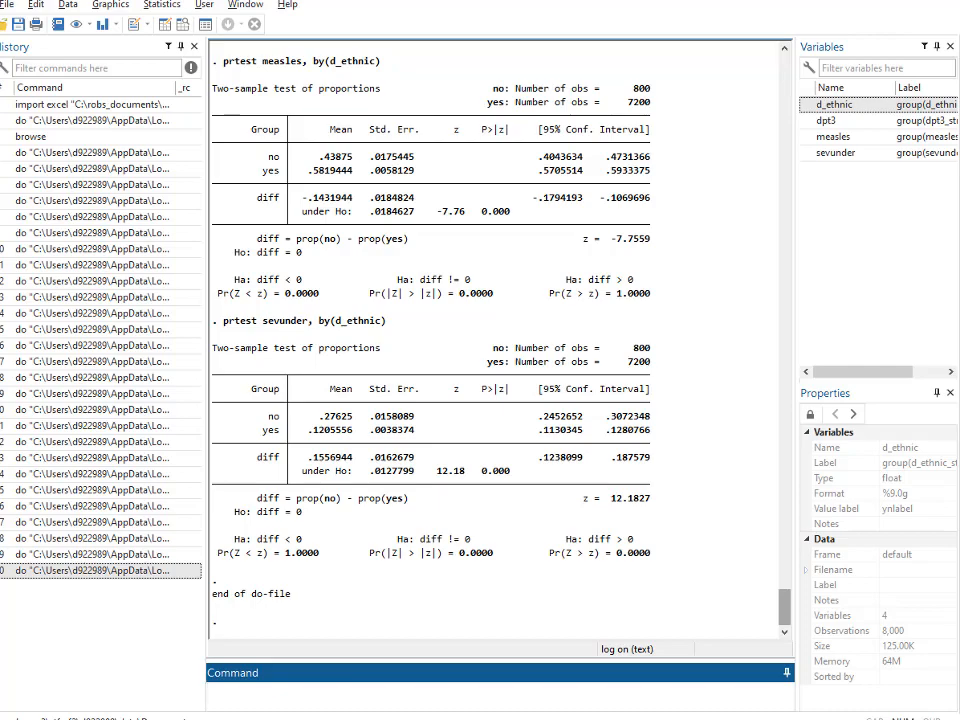
After checking worksheet exercise S 25, add a health-conditions relationship comment and prtest lines for dpt3 by measles, dpt3 by sevunder and measles by sevunder
key(alt+Tab)
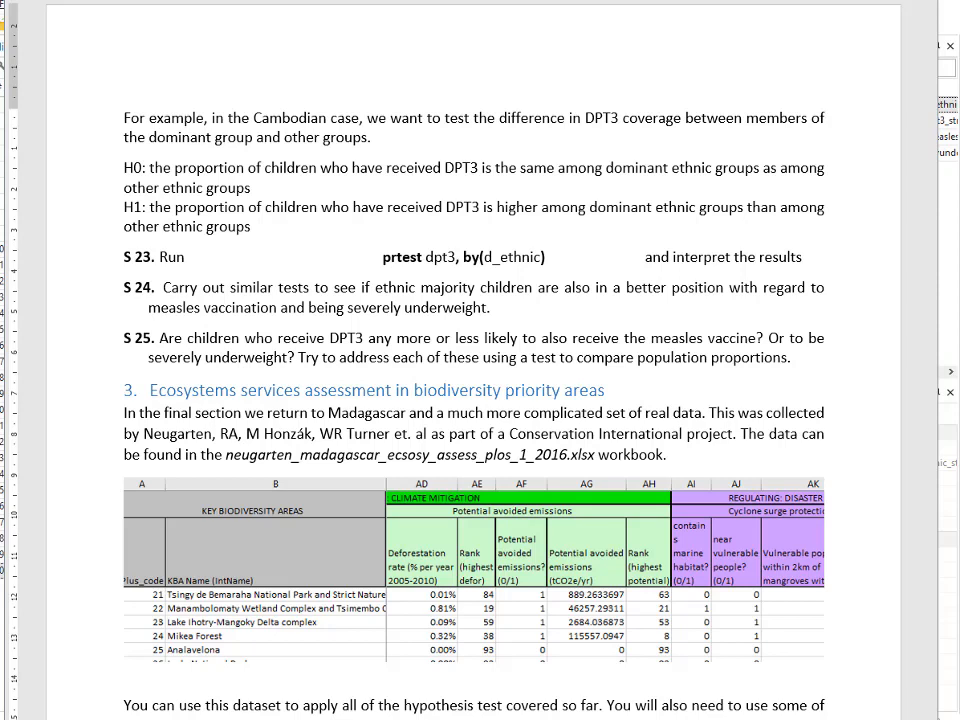
key(alt+Tab)
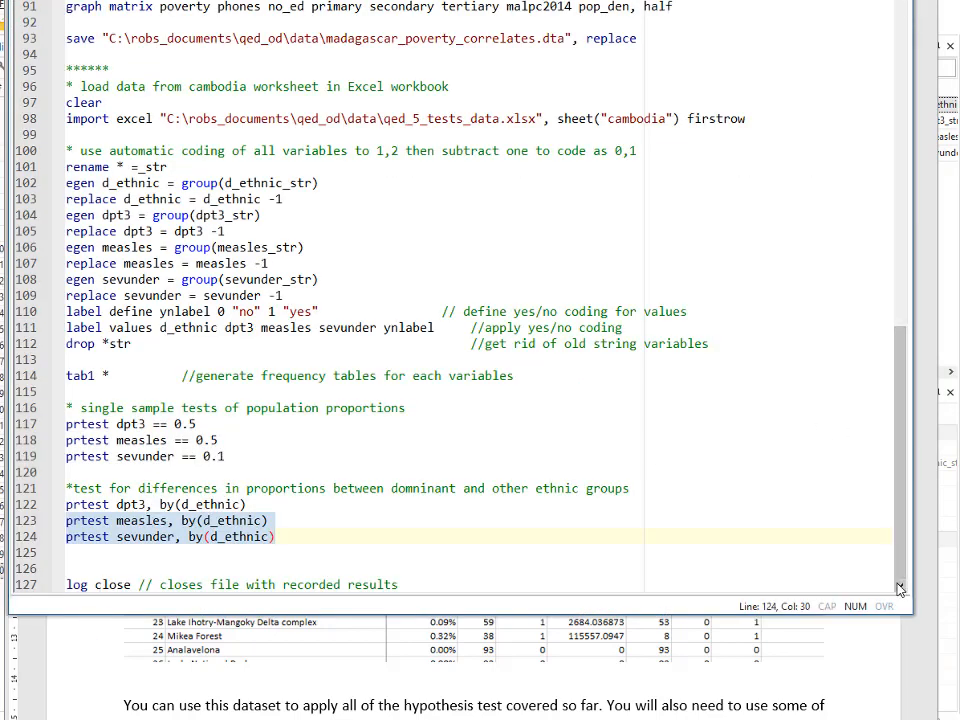
click(313, 532)
key(Return)
key(Return)
key(Return)
key(Return)
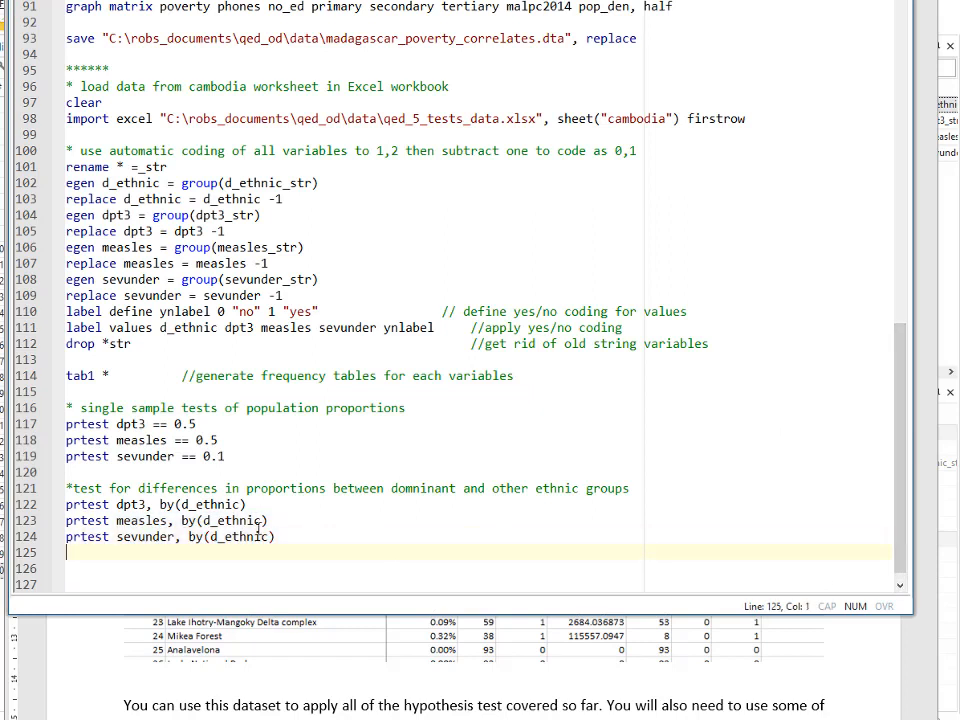
text(* test for relationships between prevalence of health conditions prtest dpt3, by(measles) prtest dpt3, by(sevunder) prtest measles, by(sevunder))
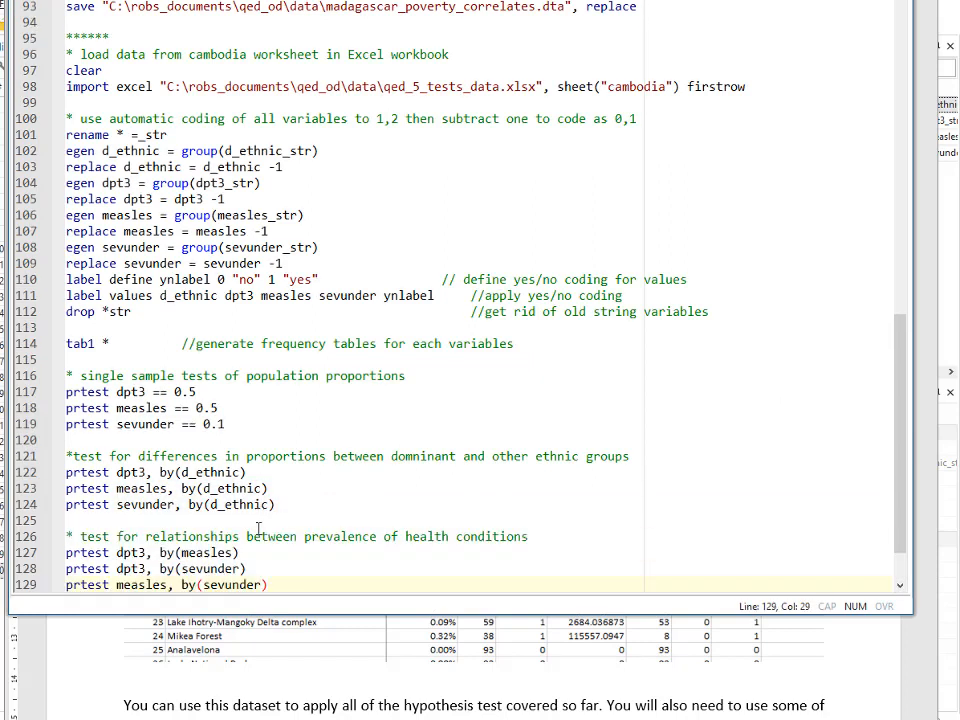
Run the health-conditions comment and its three prtest commands from the do-file
scroll(488, 521, down, 2)
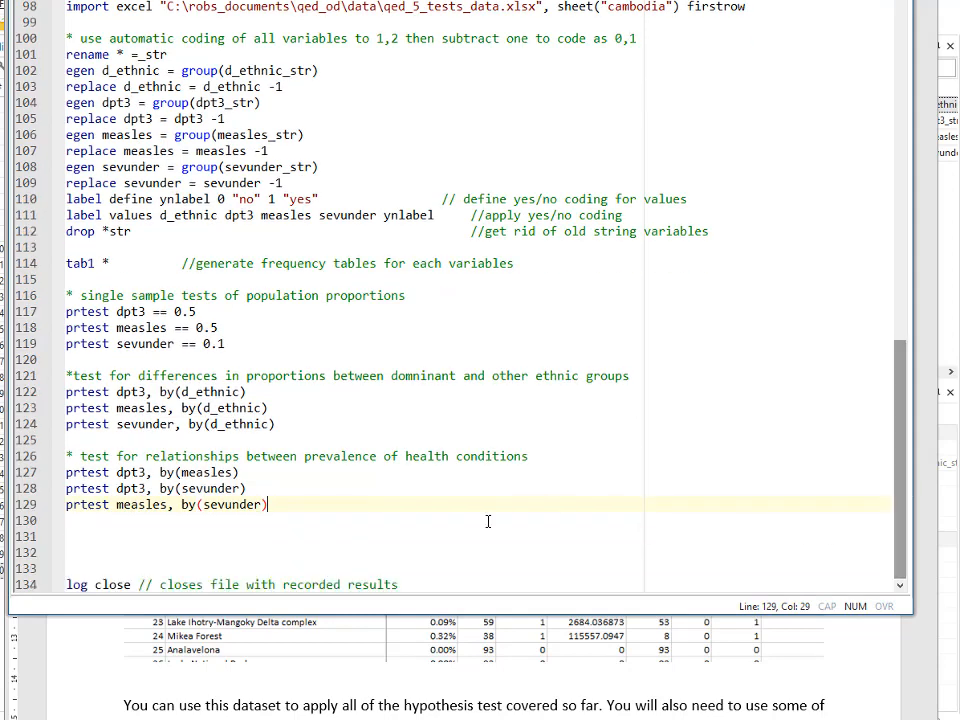
drag(264, 506, 72, 458)
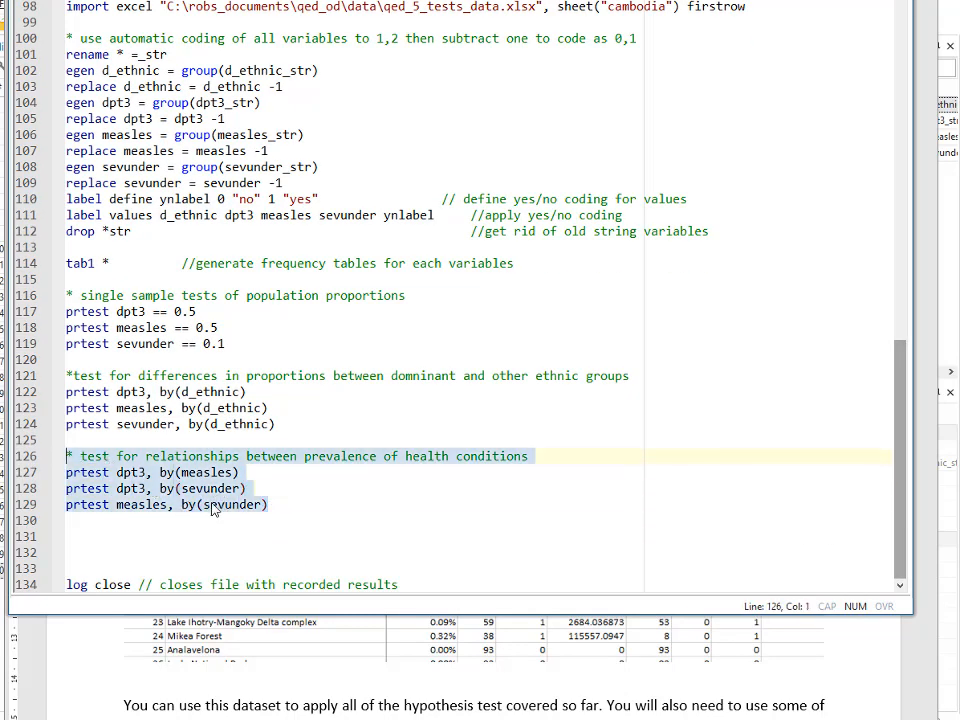
key(ctrl+d)
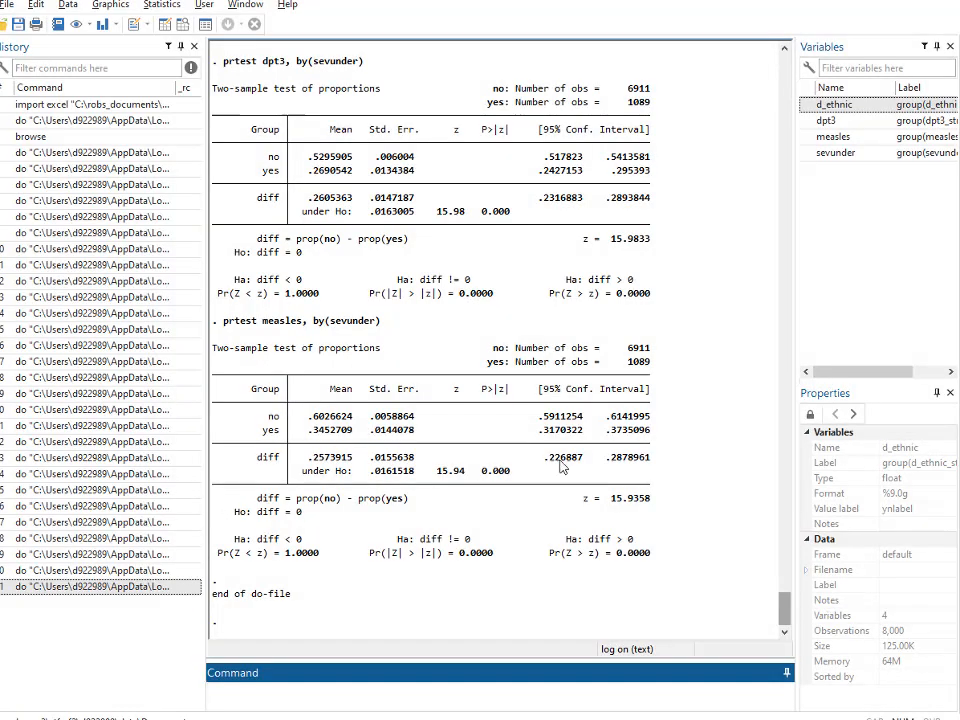
Examine the two-sample proportion test results for dpt3 by measles, dpt3 by sevunder and measles by sevunder
drag(784, 614, 784, 598)
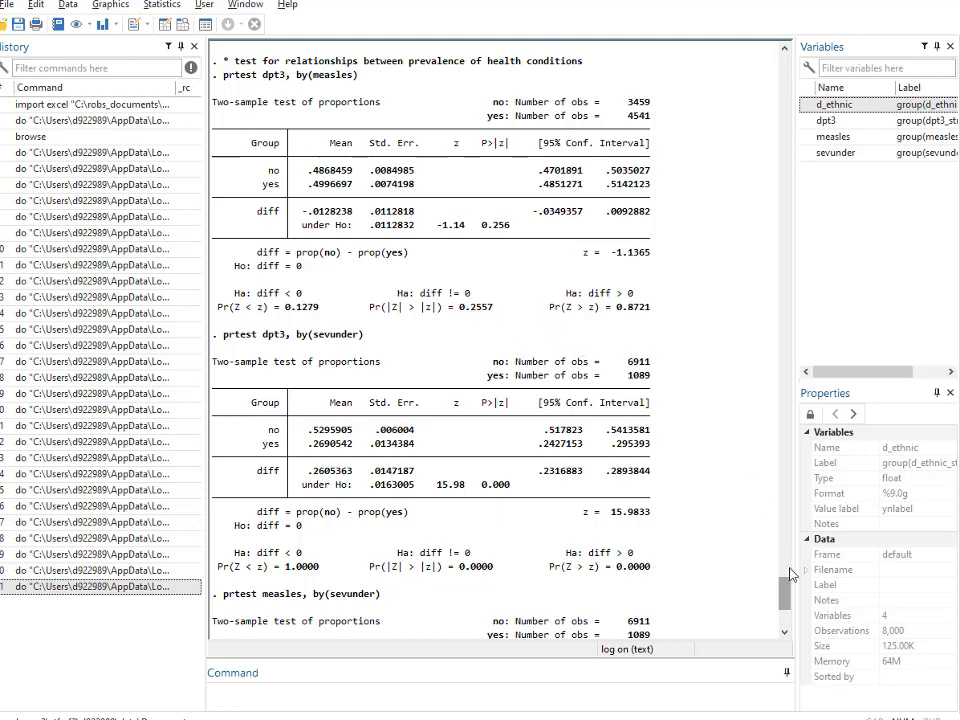
scroll(785, 613, down, 2)
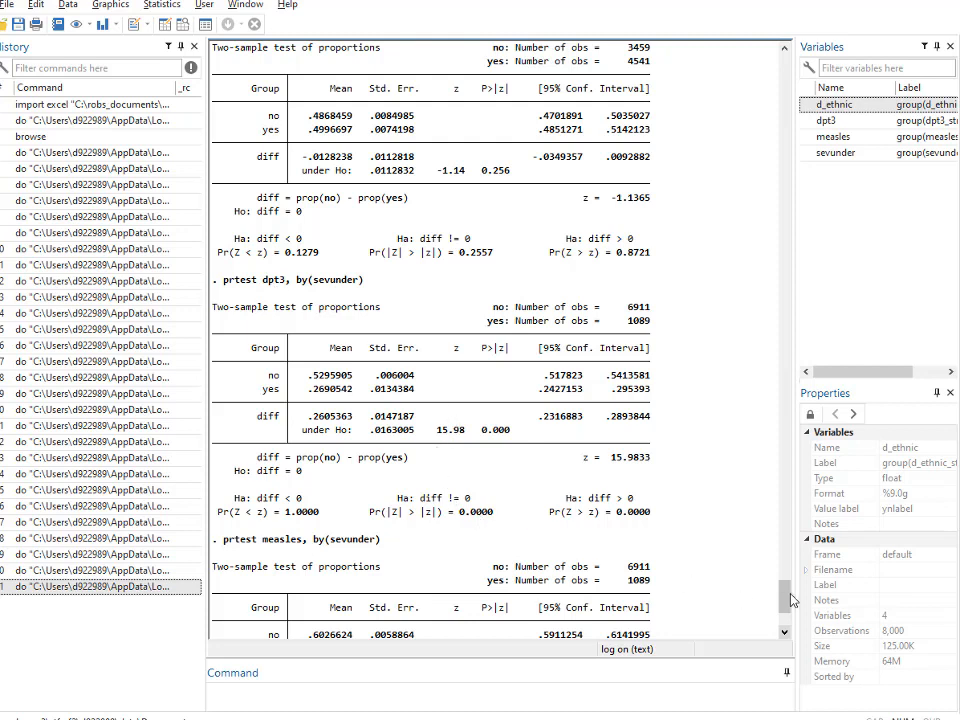
scroll(785, 612, down, 5)
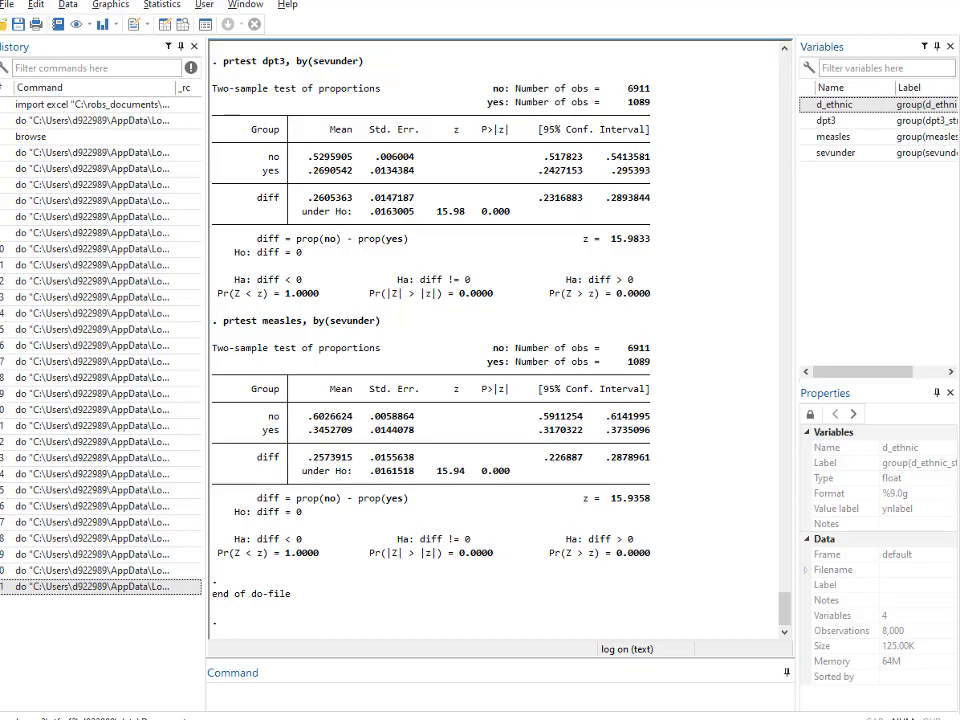
Switch to the Word worksheet and view the section on ecosystems services assessment down to exercise S 26
key(alt+Tab)
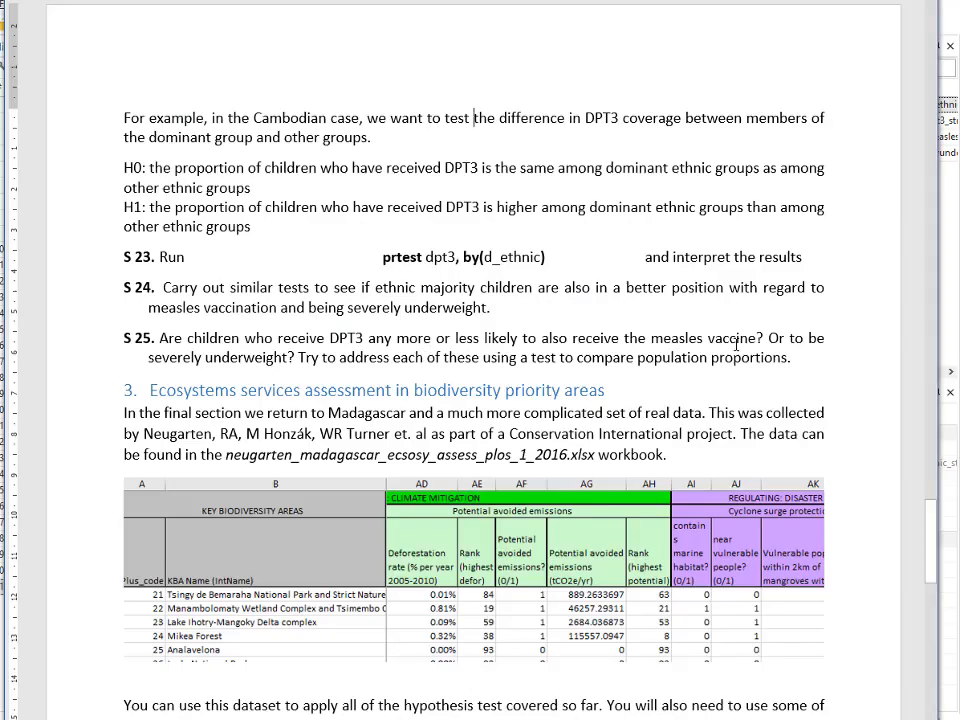
drag(932, 543, 932, 550)
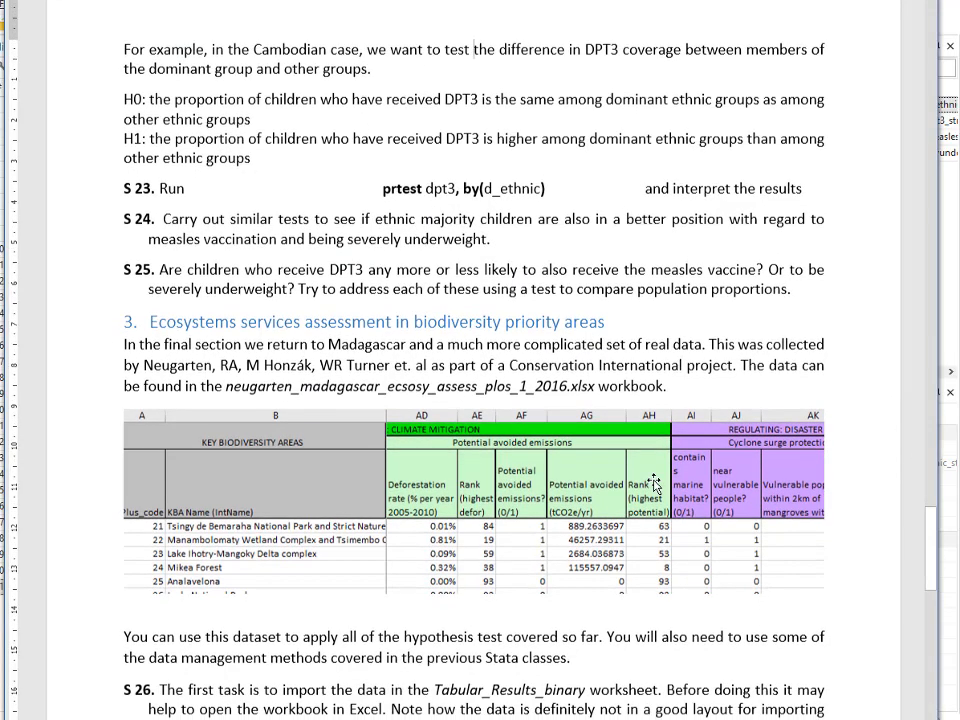